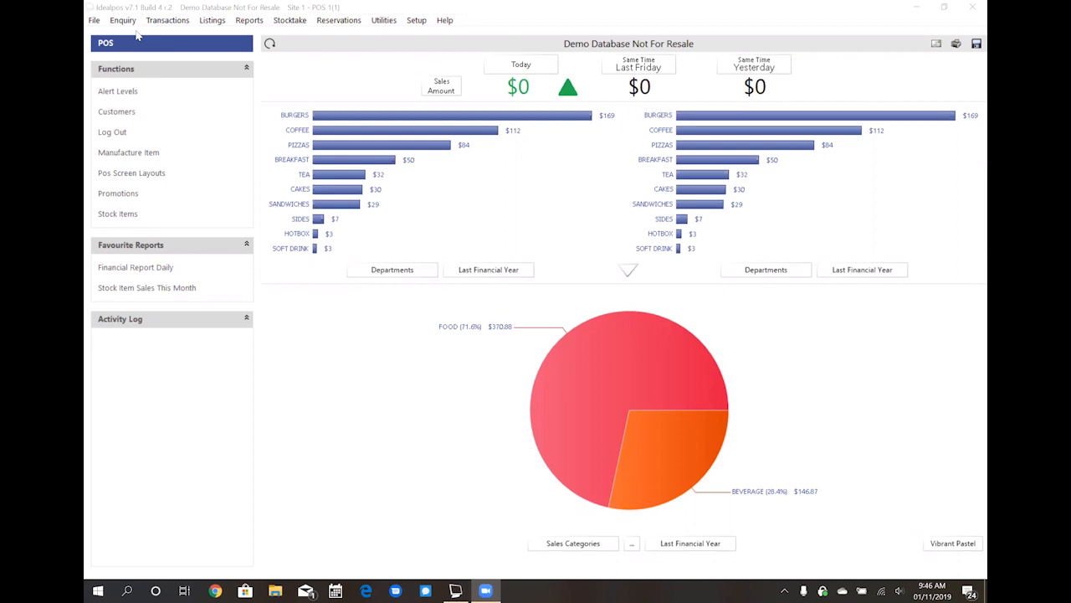
- Open the sales categories list, review it and close it
{"action": "left_click", "coordinate": [95, 22]}
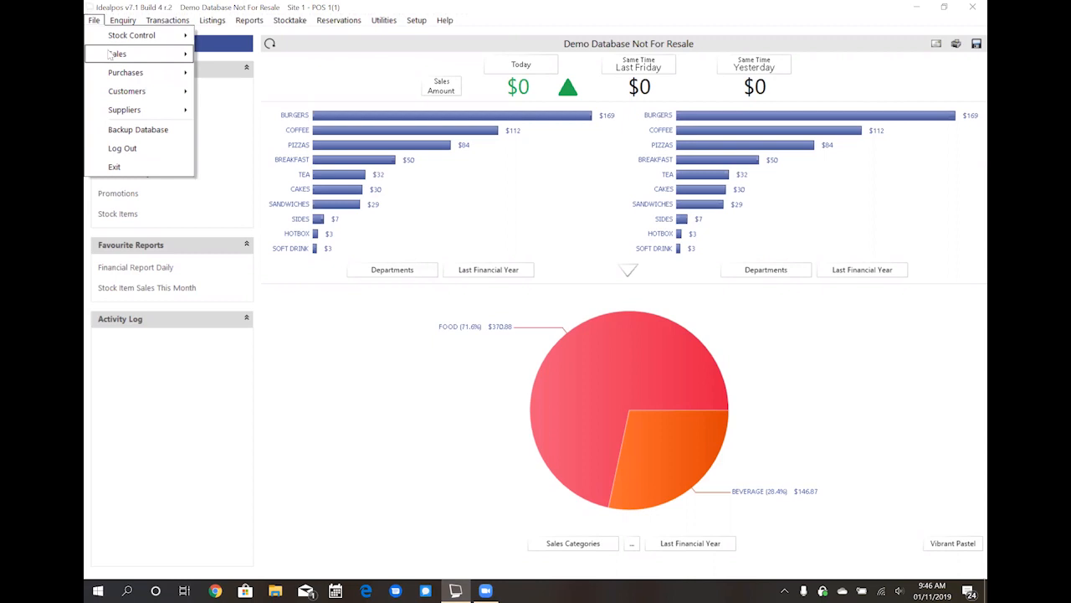
{"action": "mouse_move", "coordinate": [109, 55]}
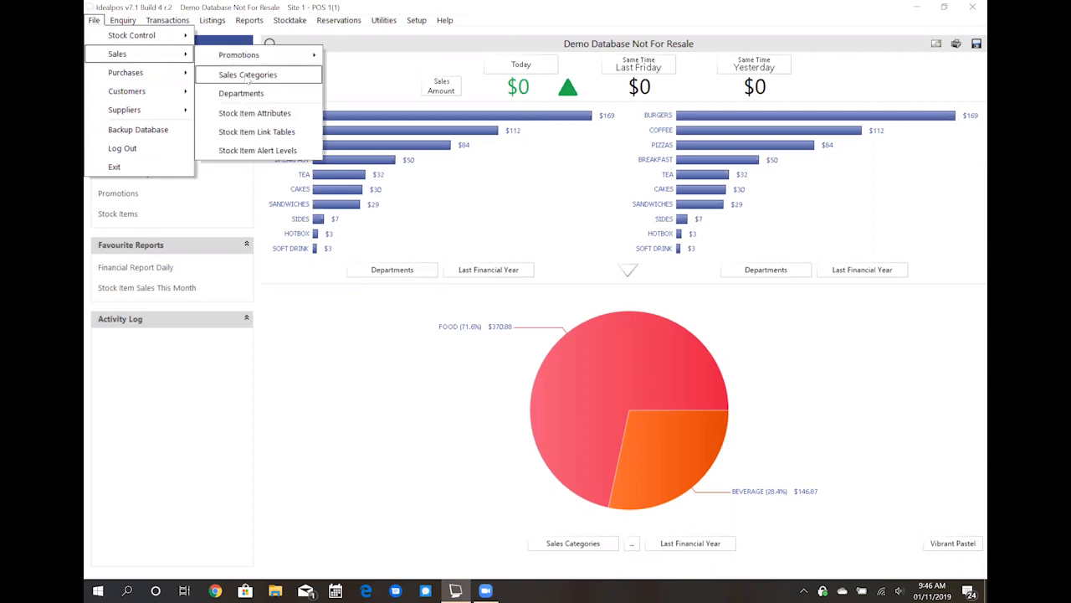
{"action": "left_click", "coordinate": [255, 80]}
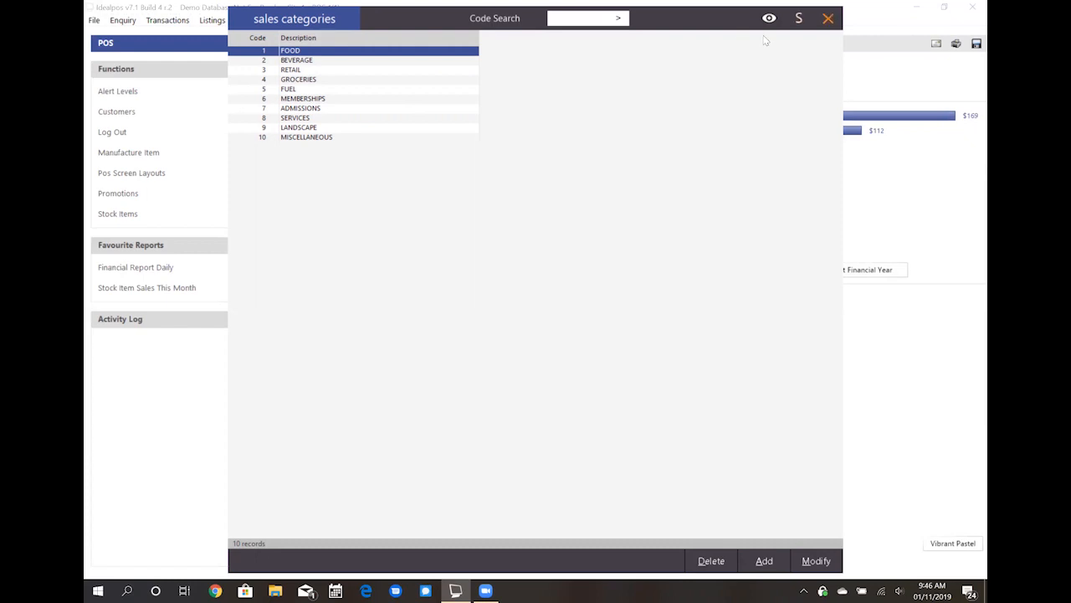
{"action": "left_click", "coordinate": [829, 18]}
- Open the departments list, review the departments and their sales categories, and close it
{"action": "left_click", "coordinate": [94, 19]}
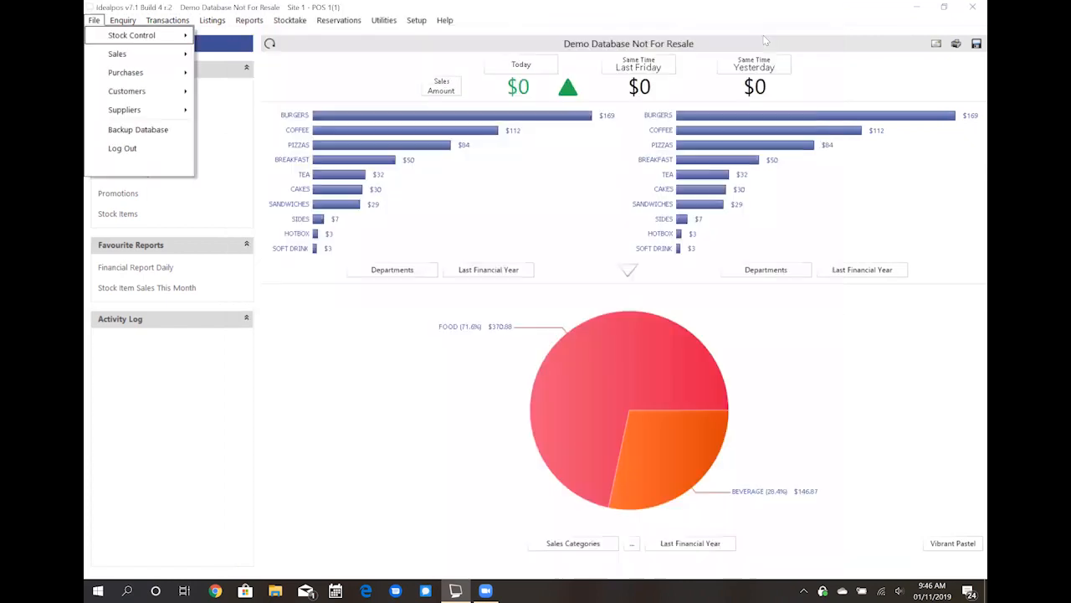
{"action": "mouse_move", "coordinate": [138, 54]}
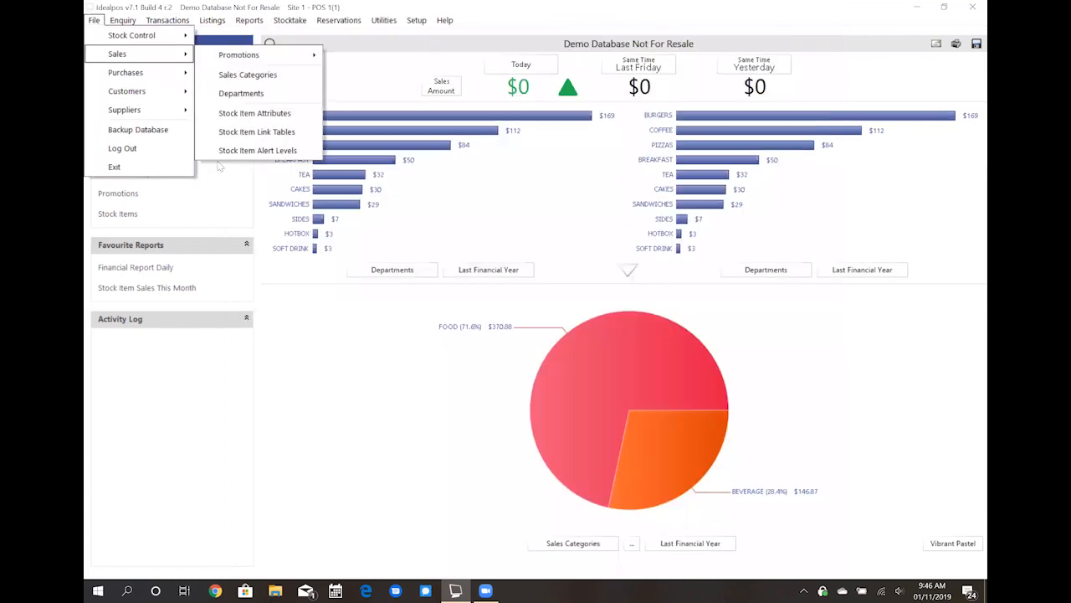
{"action": "left_click", "coordinate": [220, 97]}
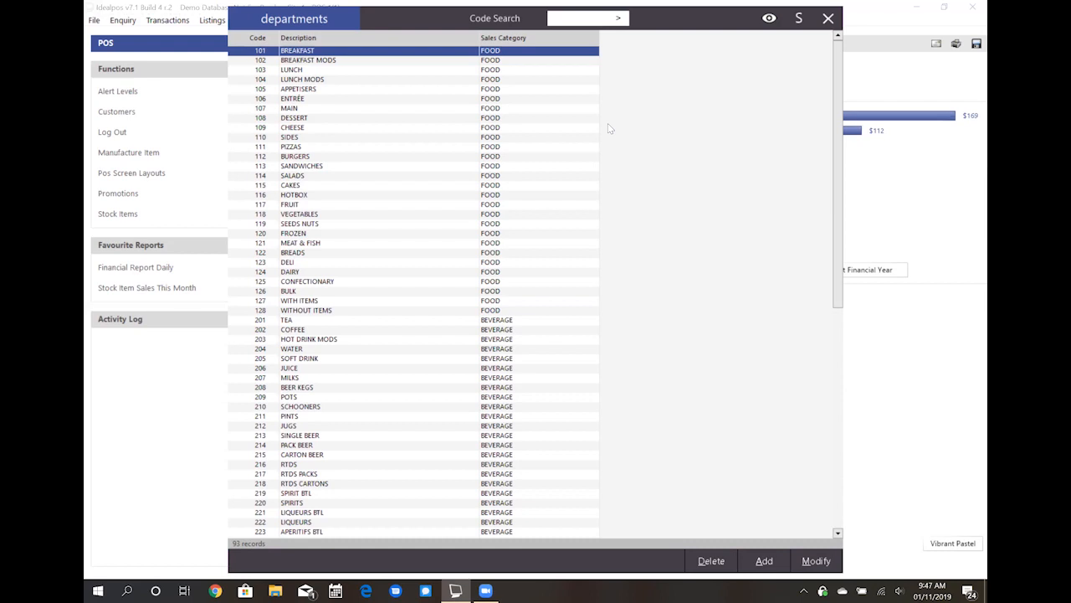
{"action": "left_click", "coordinate": [829, 21]}
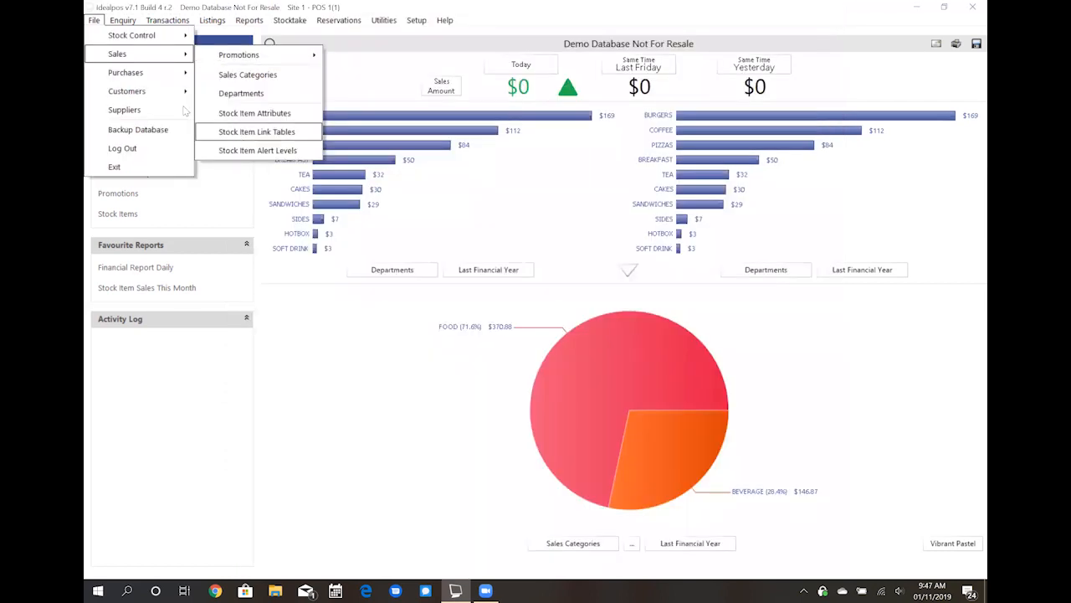
- Open the stock items list and filter it by description "frozen" and department "toy"
{"action": "mouse_move", "coordinate": [102, 36]}
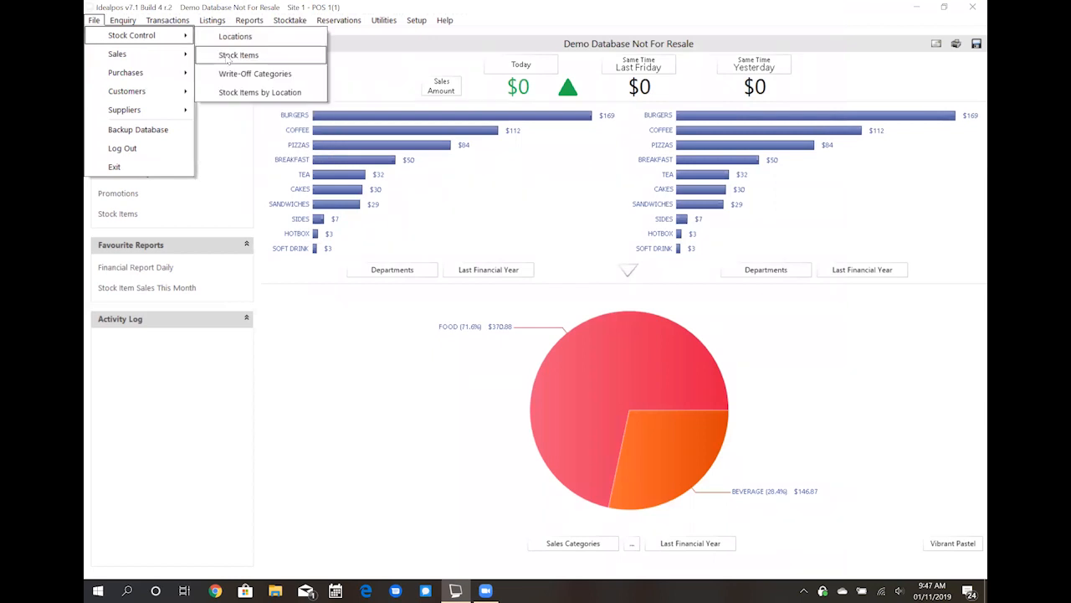
{"action": "left_click", "coordinate": [227, 59]}
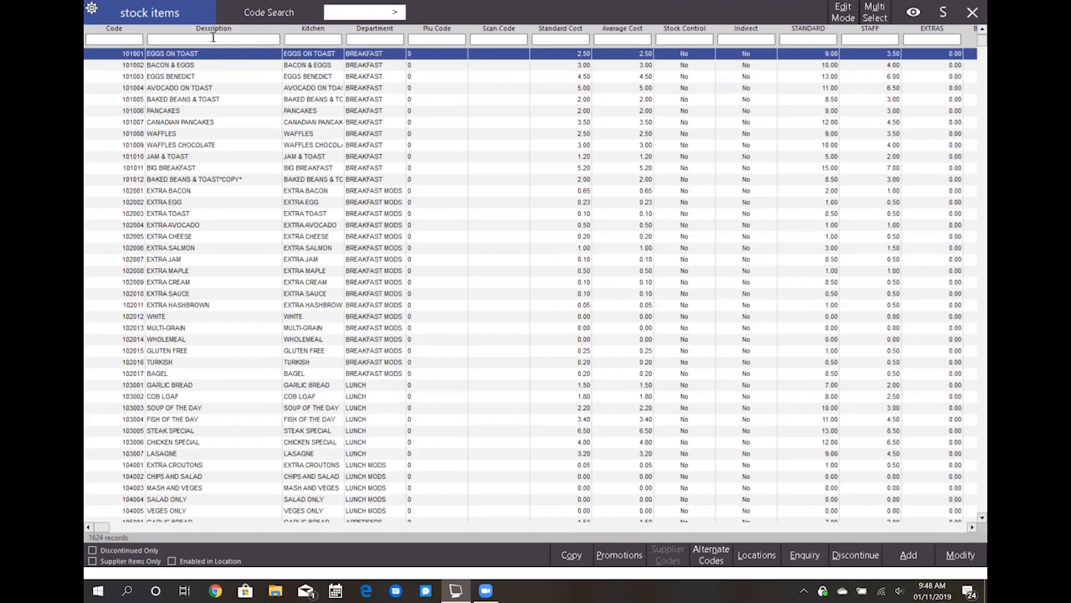
{"action": "left_click", "coordinate": [213, 38]}
{"action": "type", "text": "froz"}
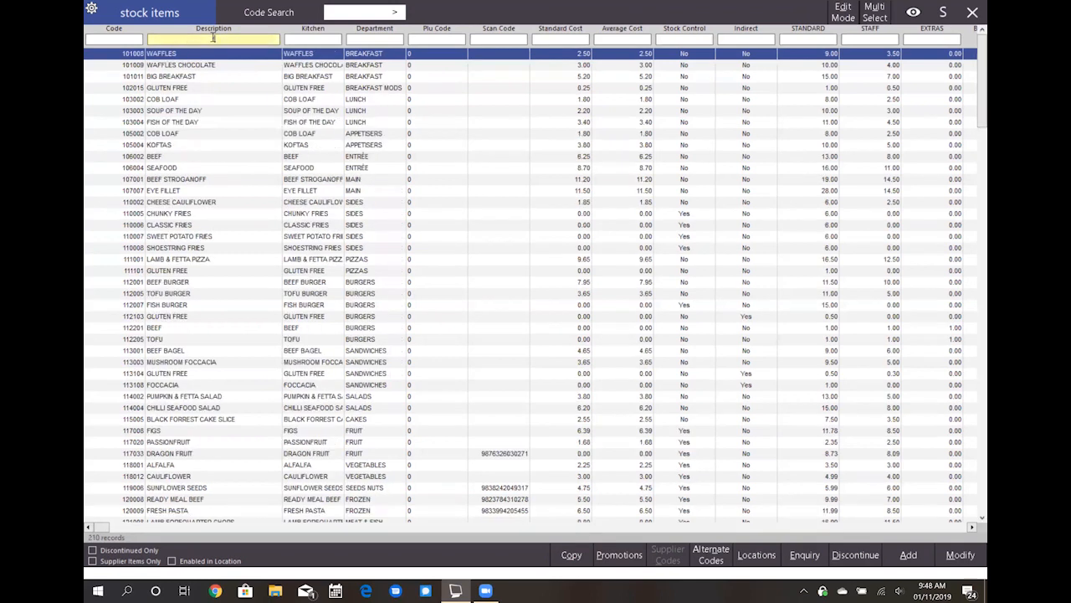
{"action": "type", "text": "en"}
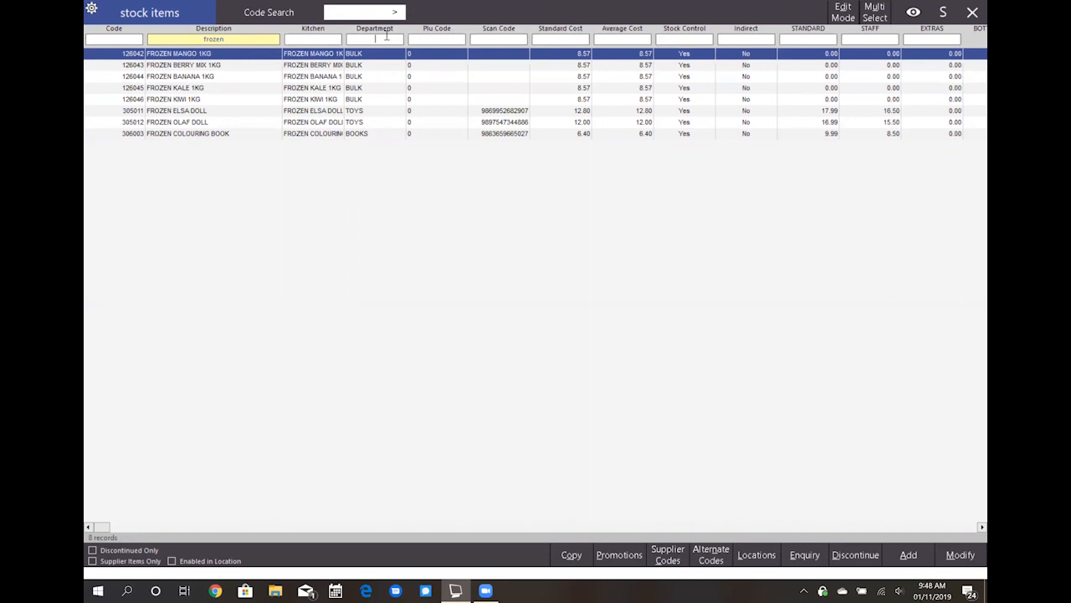
{"action": "type", "text": "toy"}
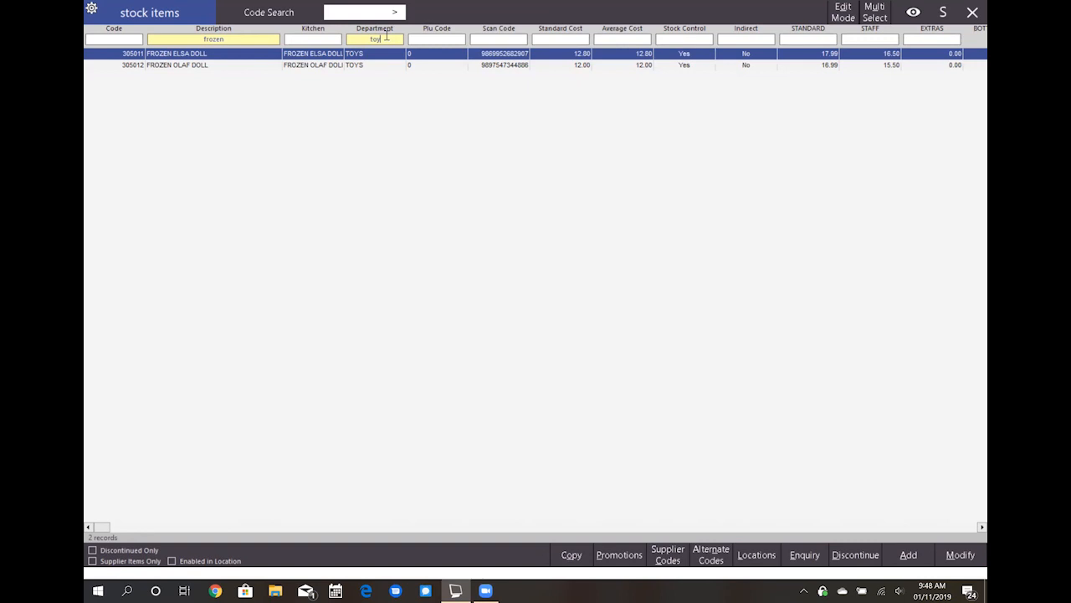
- Clear the description and department filters from the stock items list
{"action": "left_click", "coordinate": [256, 39]}
{"action": "key", "text": "BackSpace"}
{"action": "key", "text": "BackSpace"}
{"action": "key", "text": "BackSpace"}
{"action": "key", "text": "BackSpace"}
{"action": "key", "text": "BackSpace"}
{"action": "key", "text": "BackSpace"}
{"action": "key", "text": "BackSpace"}
{"action": "key", "text": "BackSpace"}
{"action": "key", "text": "BackSpace"}
{"action": "key", "text": "BackSpace"}
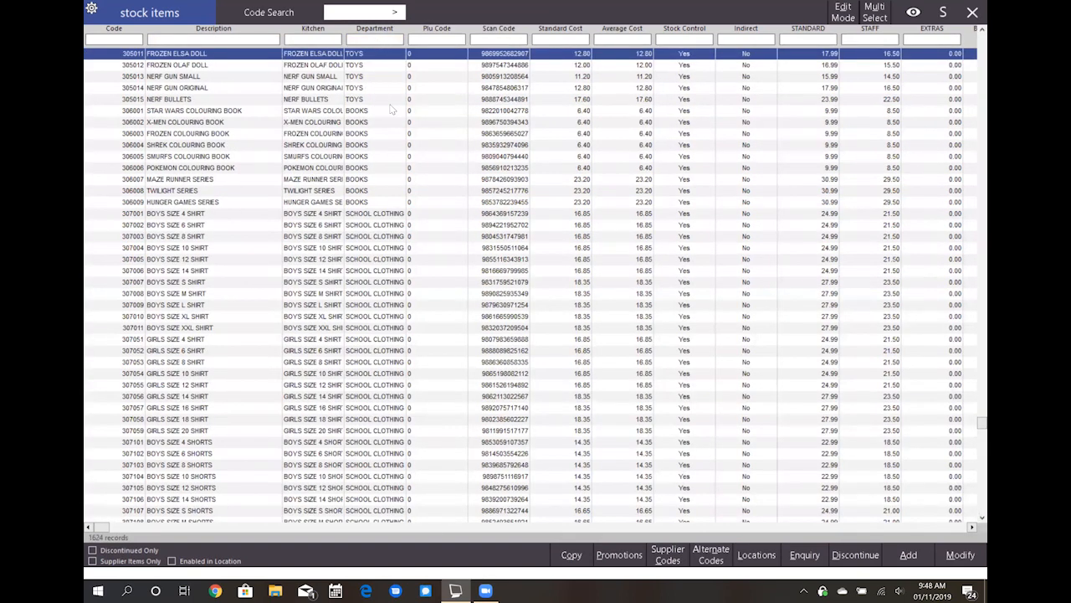
- Open the BOYS SIZE 6 SHIRT stock item, review its general settings and close it without saving changes
{"action": "left_click", "coordinate": [333, 224]}
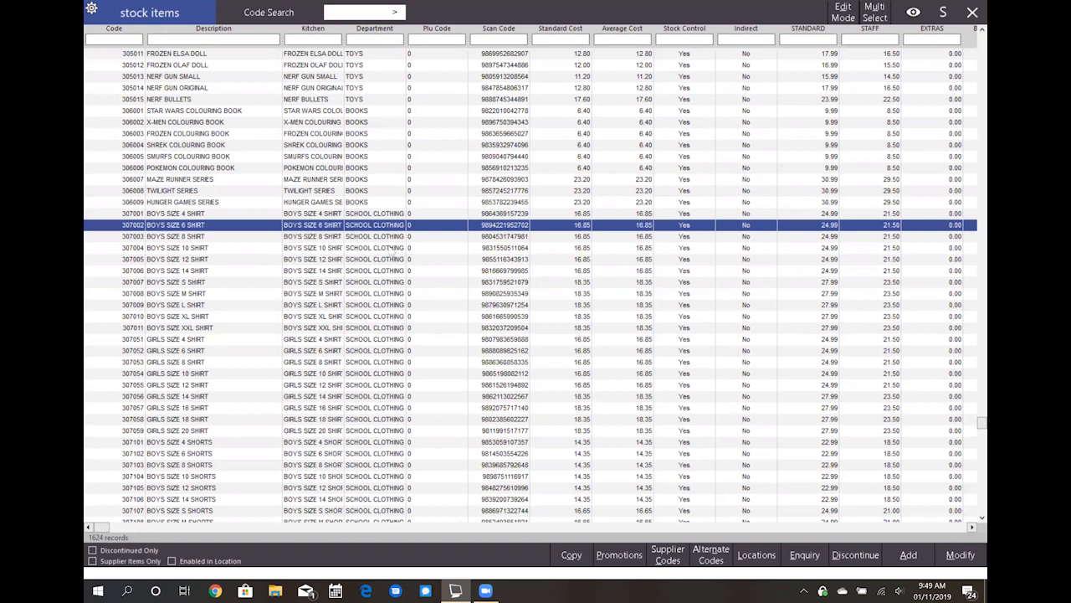
{"action": "left_click", "coordinate": [968, 556]}
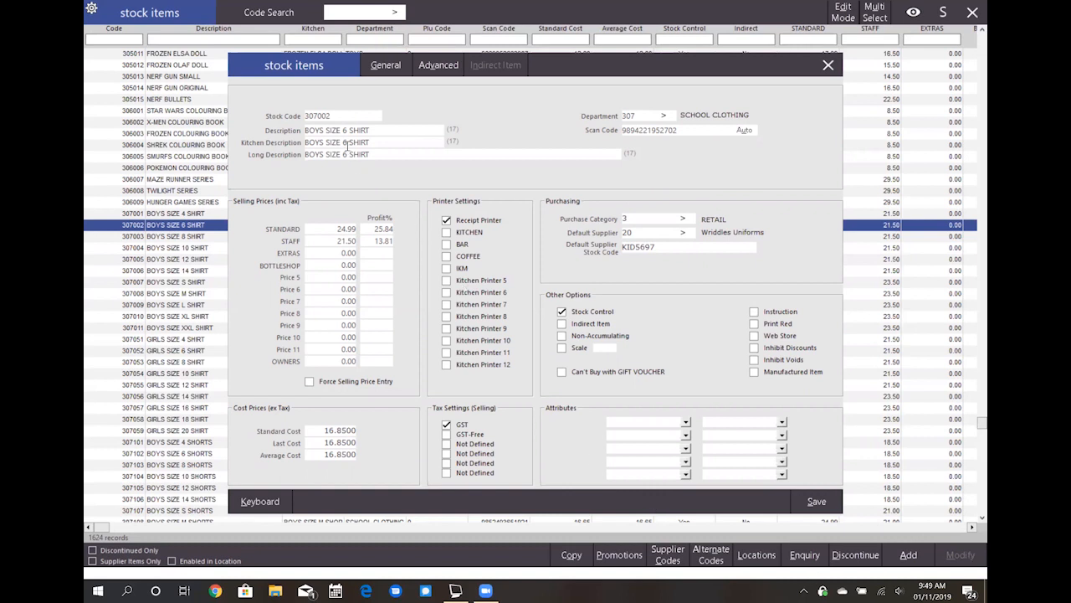
{"action": "left_click", "coordinate": [348, 115]}
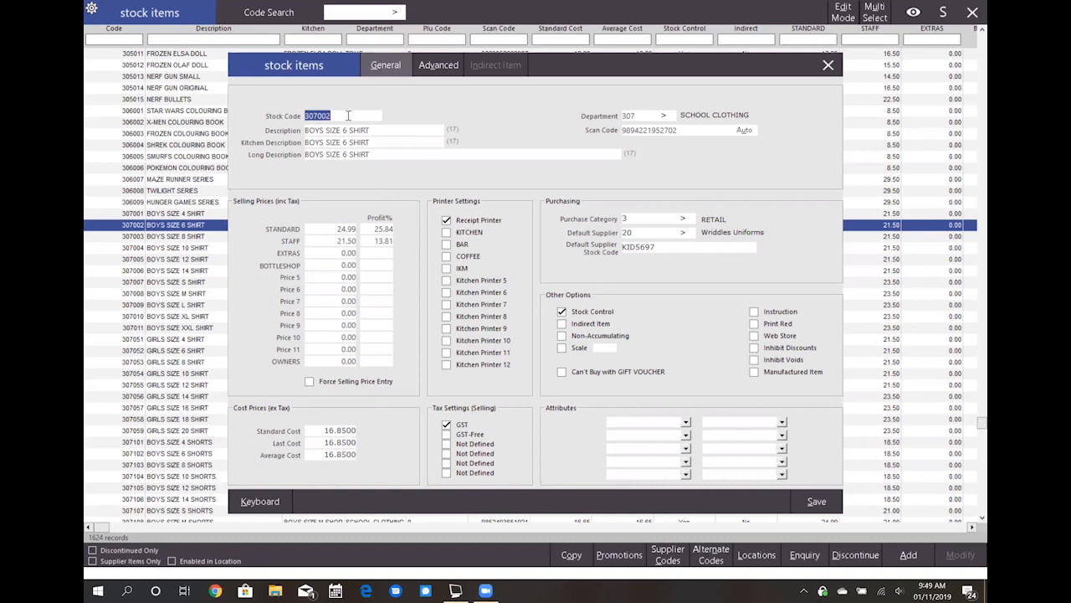
{"action": "left_click", "coordinate": [651, 119]}
{"action": "left_click", "coordinate": [668, 134]}
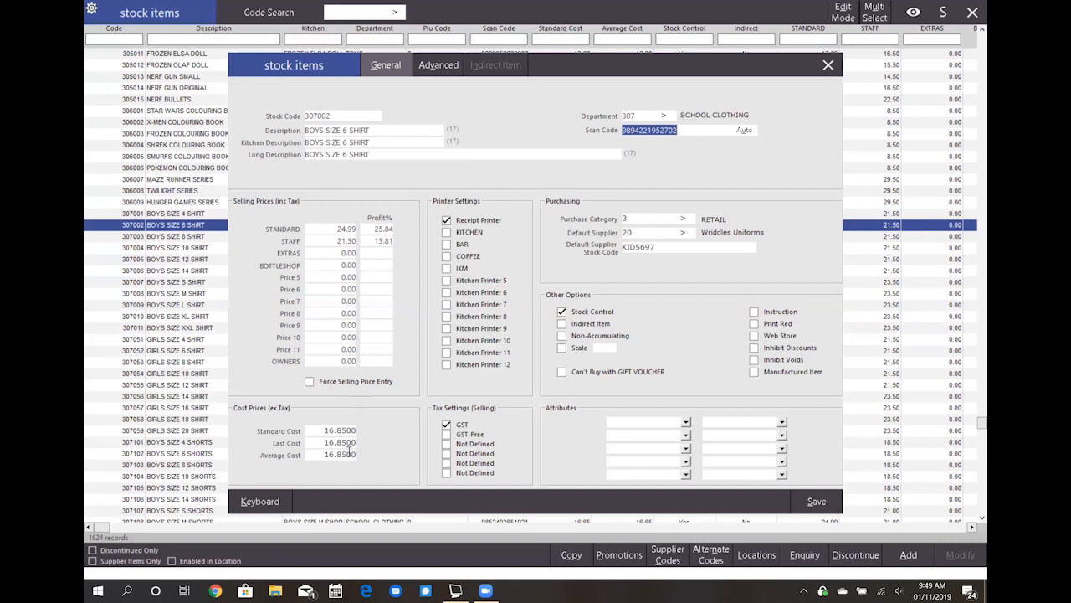
{"action": "left_click", "coordinate": [447, 256]}
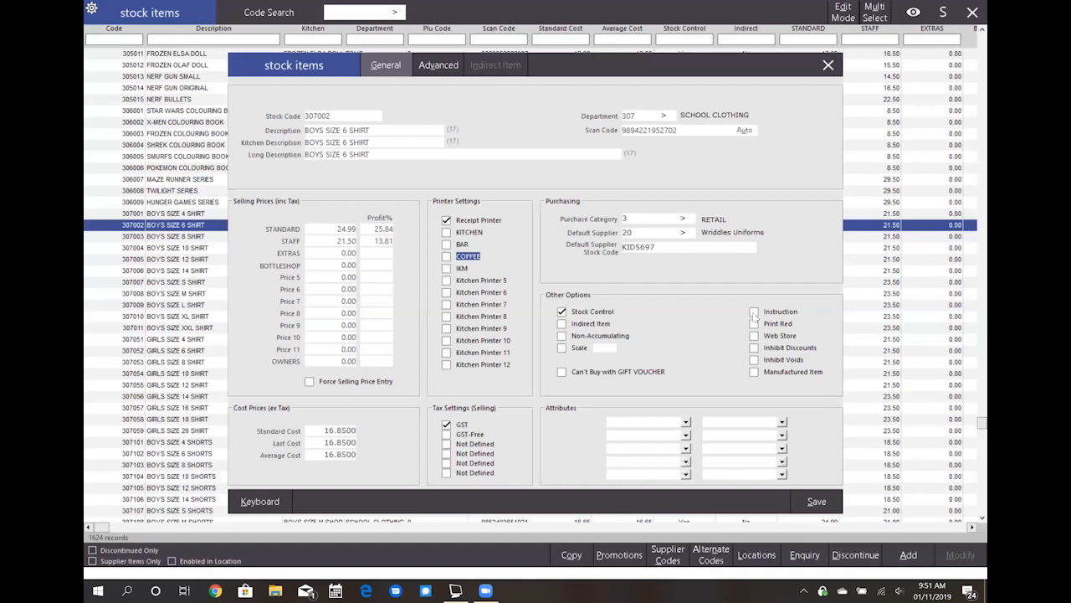
{"action": "left_click", "coordinate": [731, 446]}
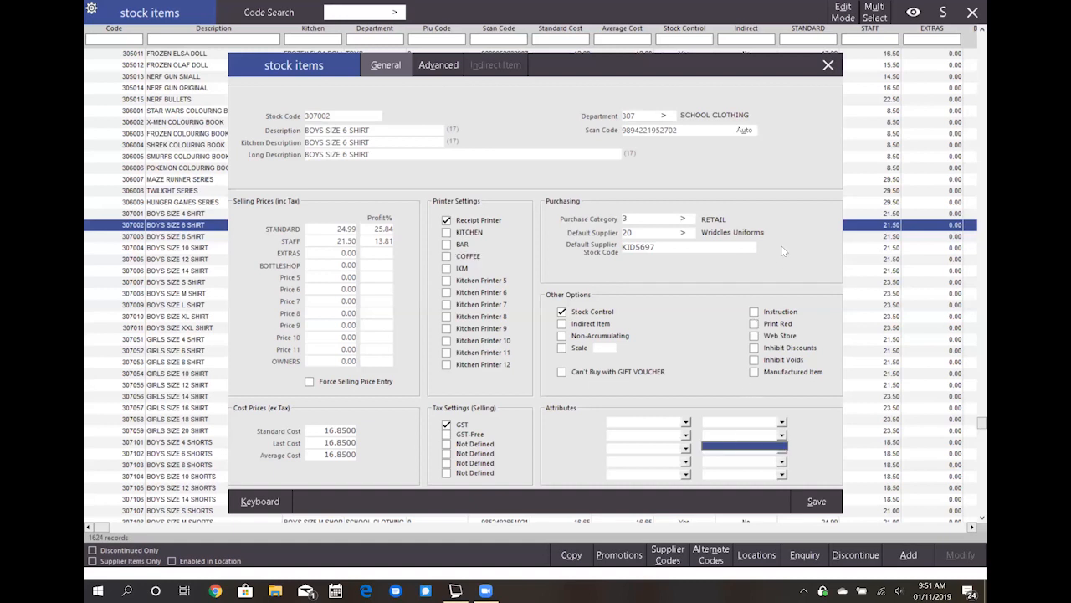
{"action": "left_click", "coordinate": [829, 65]}
{"action": "left_click", "coordinate": [829, 65]}
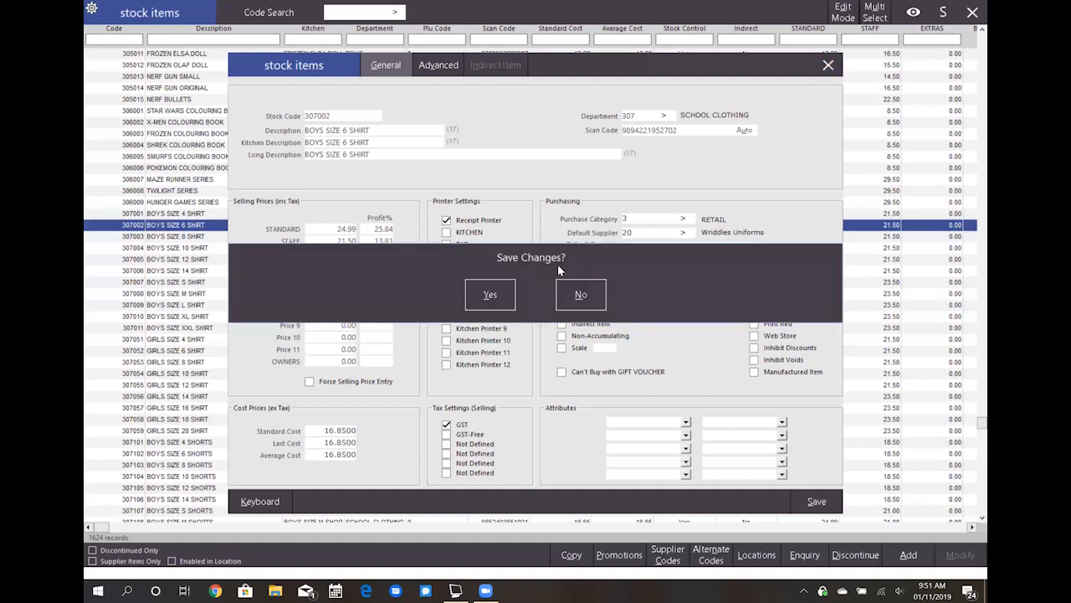
{"action": "left_click", "coordinate": [577, 295]}
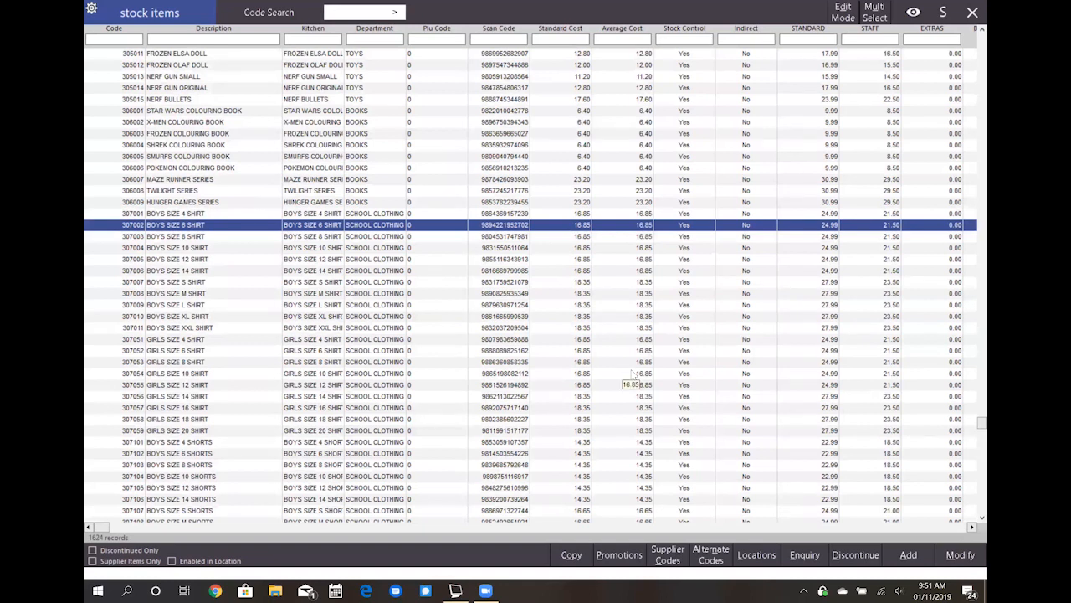
- Start a new stock item with code 202001 and description LRG LATTE, keeping department 202 COFFEE
{"action": "left_click", "coordinate": [907, 556]}
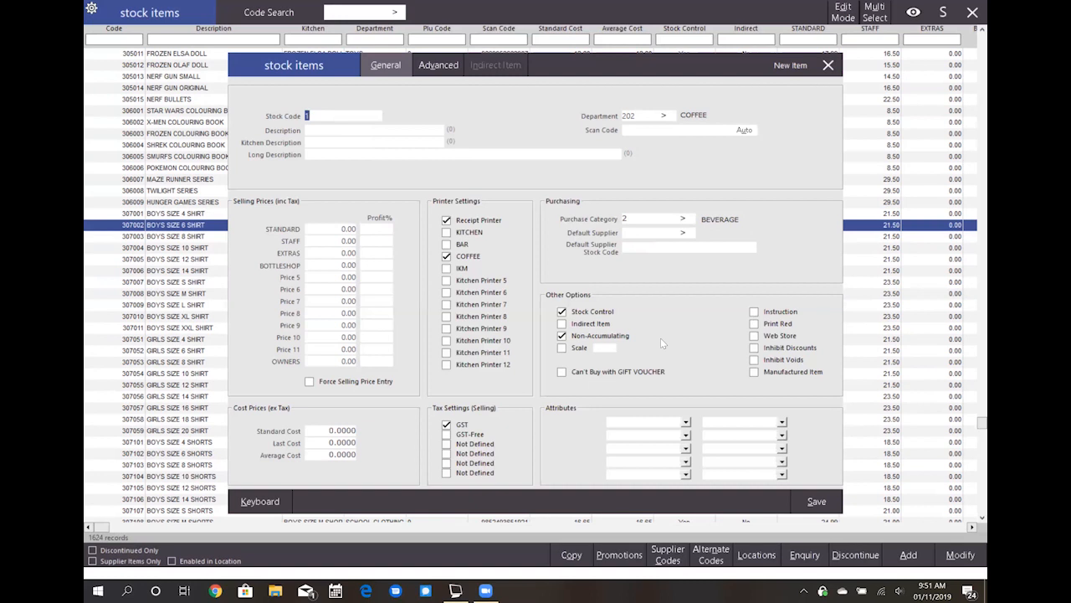
{"action": "type", "text": "2020"}
{"action": "type", "text": "01"}
{"action": "type", "text": "LRG LATT"}
{"action": "type", "text": "E"}
{"action": "key", "text": "Tab"}
{"action": "key", "text": "Tab"}
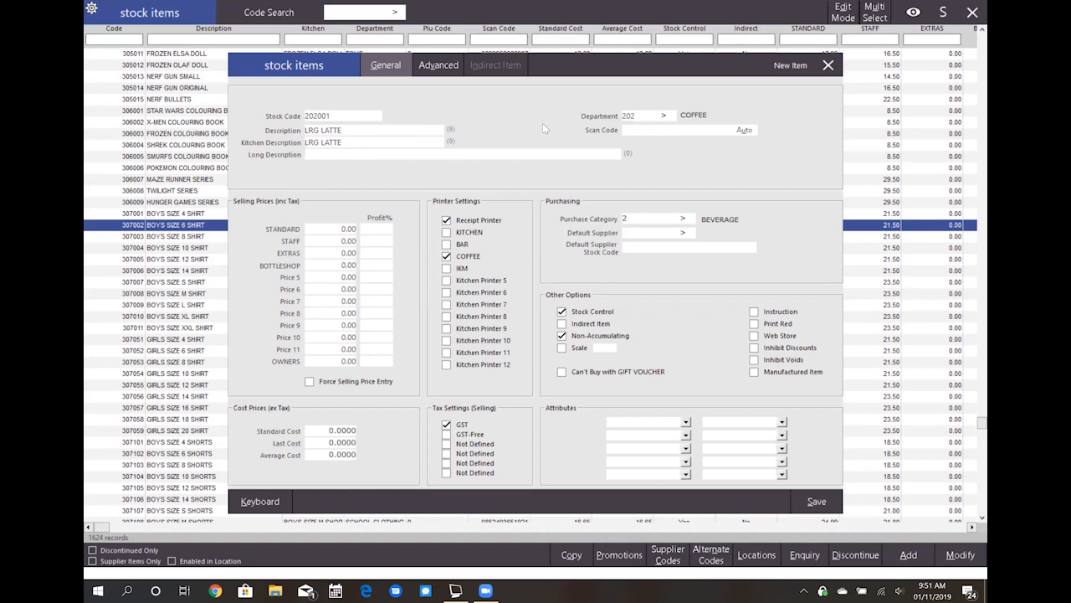
{"action": "left_click", "coordinate": [629, 115]}
{"action": "key", "text": "Tab"}
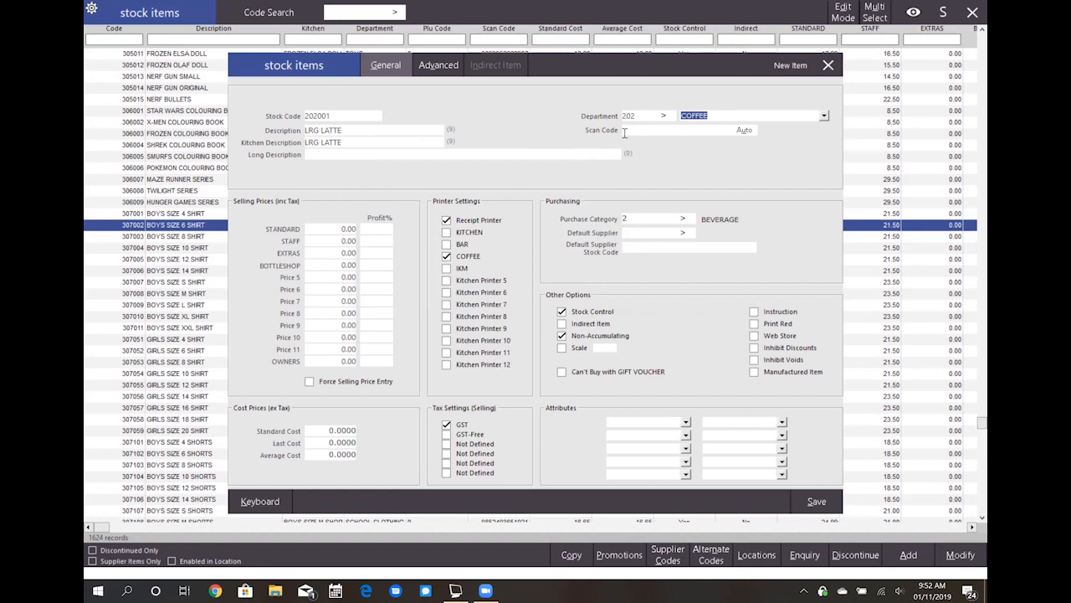
- Set the new item's STANDARD selling price to 5.00 and turn off Stock Control
{"action": "left_click", "coordinate": [320, 224]}
{"action": "key", "text": "Right"}
{"action": "key", "text": "Right"}
{"action": "key", "text": "Right"}
{"action": "key", "text": "Right"}
{"action": "key", "text": "BackSpace"}
{"action": "key", "text": "BackSpace"}
{"action": "key", "text": "BackSpace"}
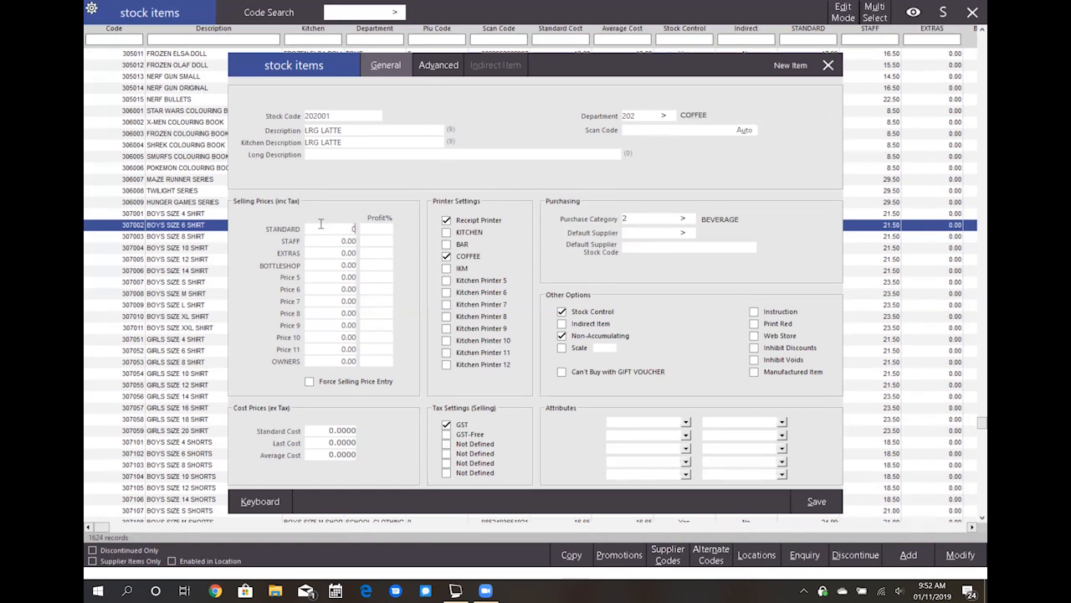
{"action": "type", "text": "5.00"}
{"action": "key", "text": "Tab"}
{"action": "left_click", "coordinate": [561, 311]}
- Save the LRG LATTE item under stock code 202016 and close the blank new-item form
{"action": "left_click", "coordinate": [805, 501]}
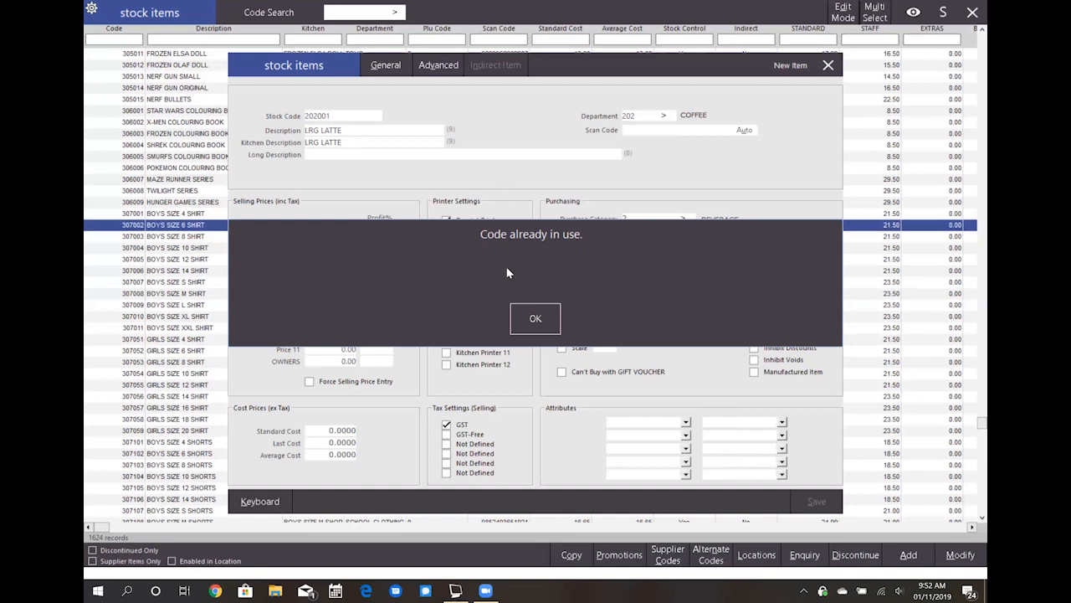
{"action": "left_click", "coordinate": [534, 318]}
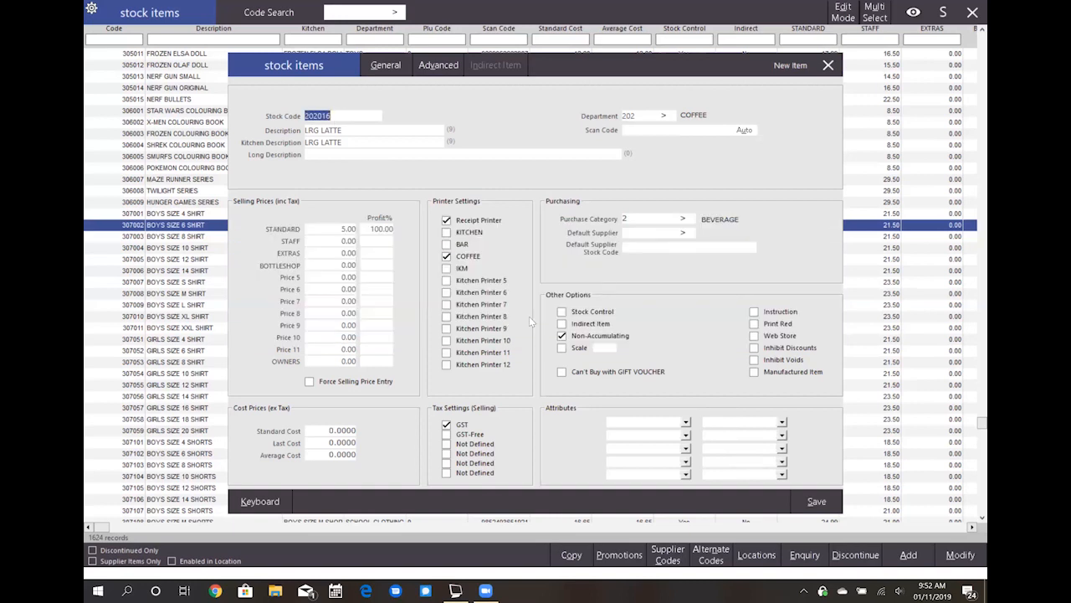
{"action": "left_click", "coordinate": [345, 119]}
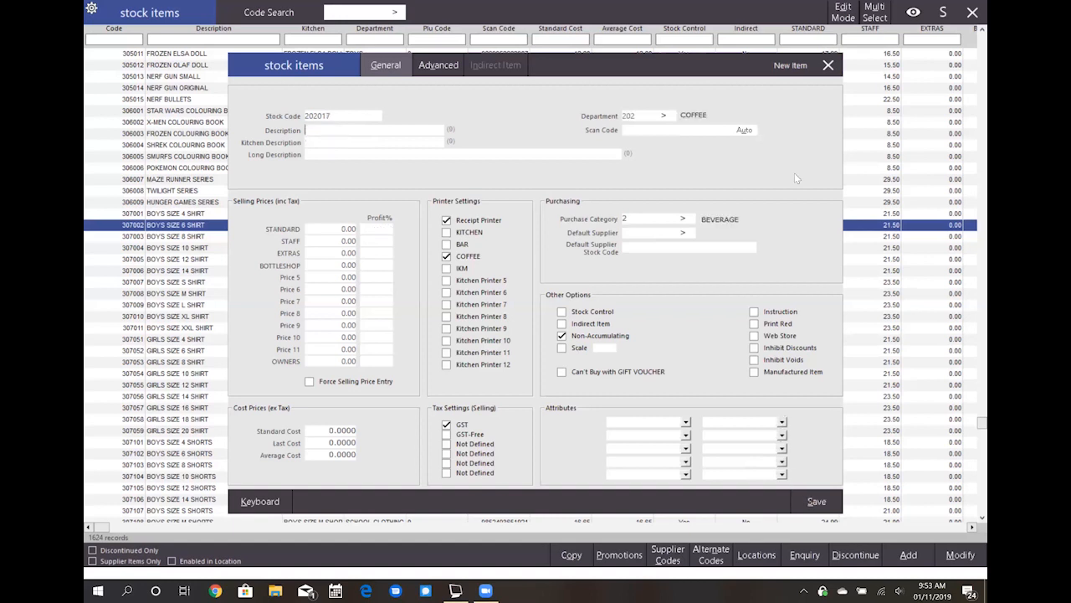
{"action": "left_click", "coordinate": [827, 66]}
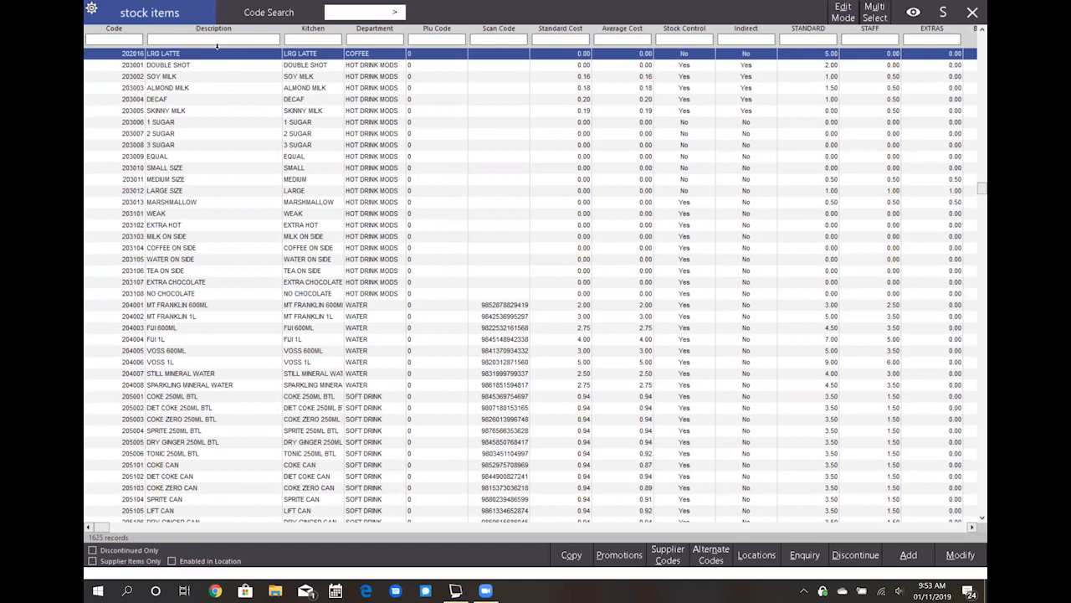
- Create a copy of the LRG LATTE stock item and show its general settings
{"action": "left_click", "coordinate": [223, 123]}
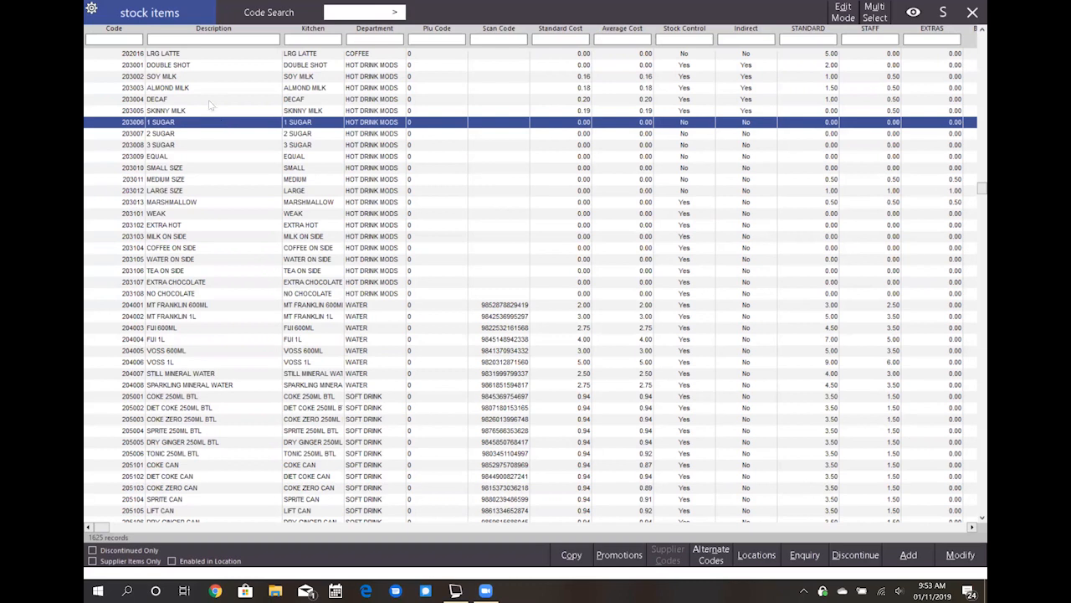
{"action": "left_click", "coordinate": [191, 56]}
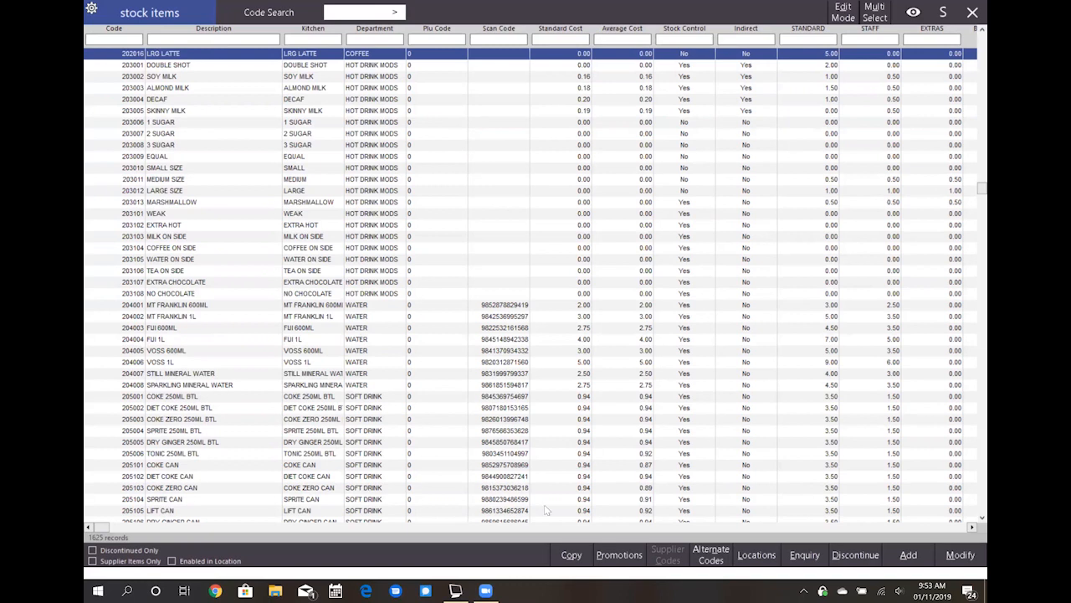
{"action": "left_click", "coordinate": [573, 559]}
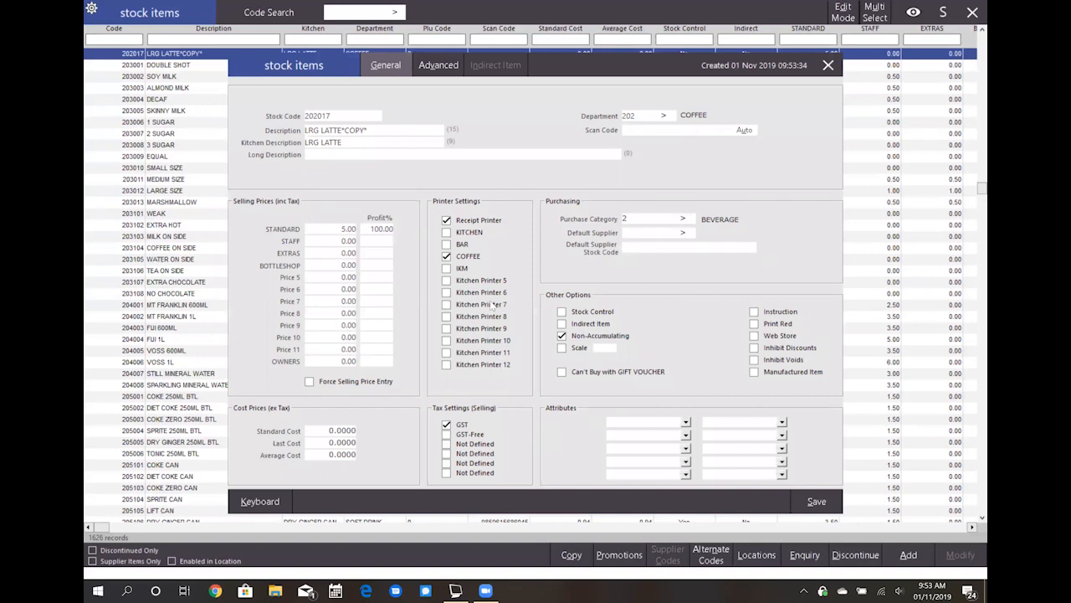
{"action": "left_click", "coordinate": [438, 66]}
{"action": "left_click", "coordinate": [385, 67]}
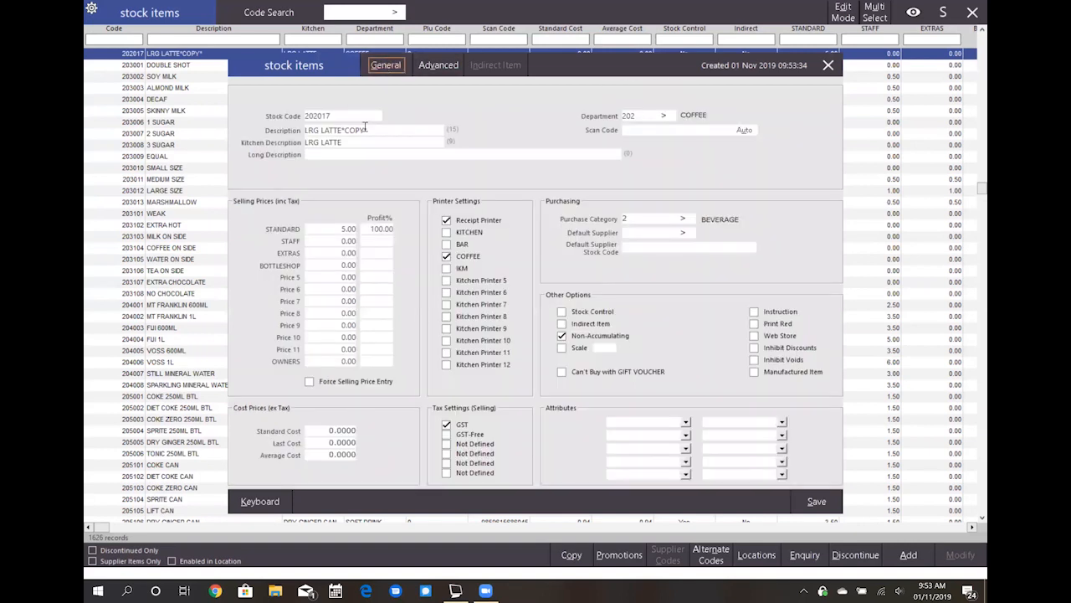
- Change the copy's description and kitchen description to LRG CAPP and save, updating the linked captions, menu items and supplier links
{"action": "left_click", "coordinate": [372, 130]}
{"action": "type", "text": "L"}
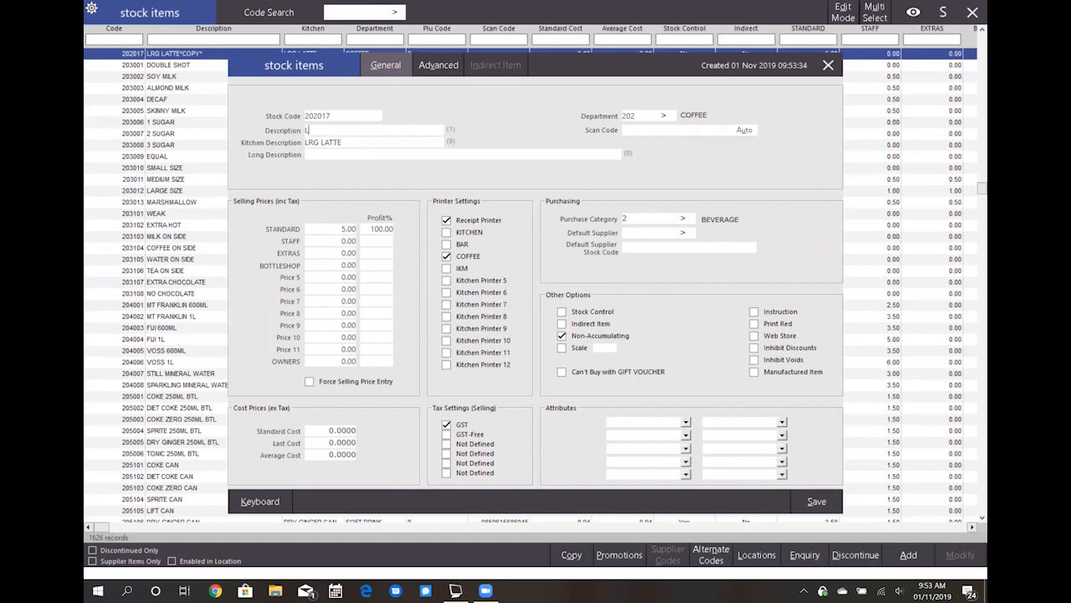
{"action": "type", "text": "RG CAPP"}
{"action": "key", "text": "Tab"}
{"action": "type", "text": "LRG CAPP"}
{"action": "left_click", "coordinate": [823, 509]}
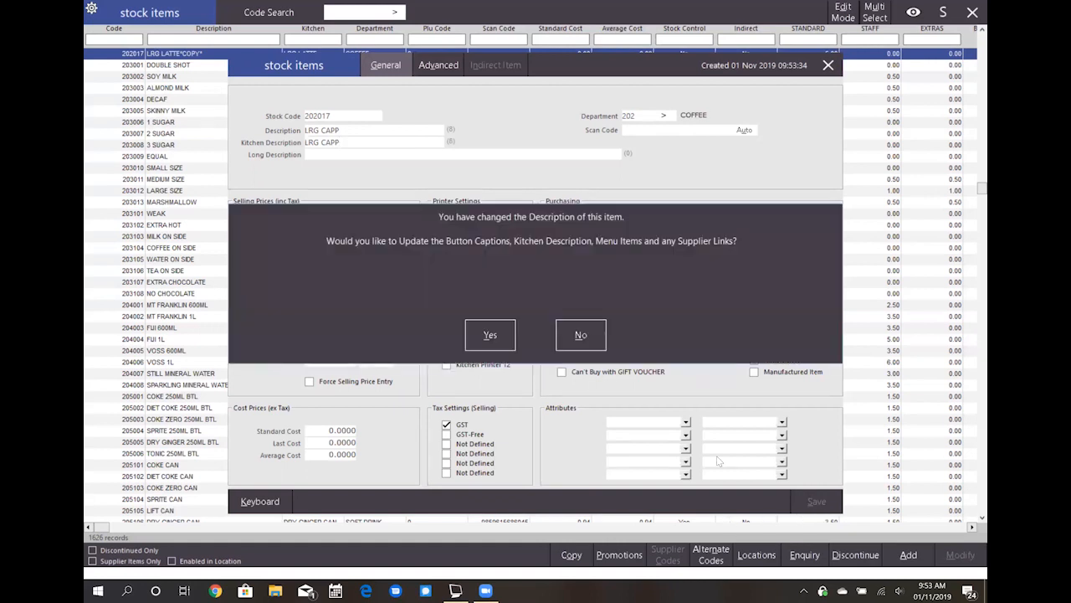
{"action": "left_click", "coordinate": [497, 329]}
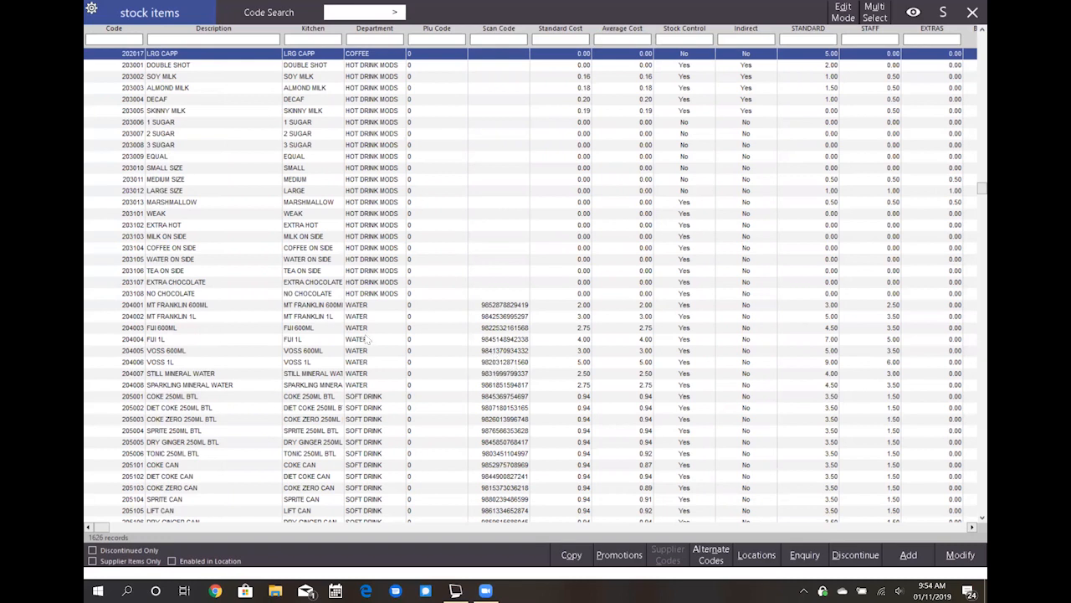
- Discontinue the MARSHMALLOW stock item in the HOT DRINK MODS department
{"action": "left_click", "coordinate": [191, 206]}
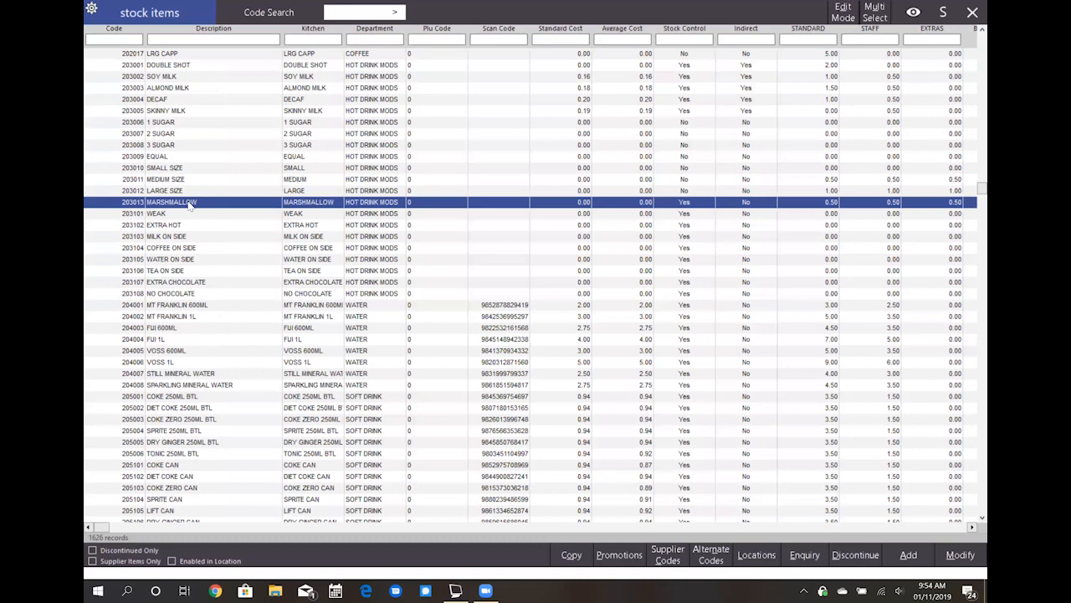
{"action": "left_click", "coordinate": [847, 564]}
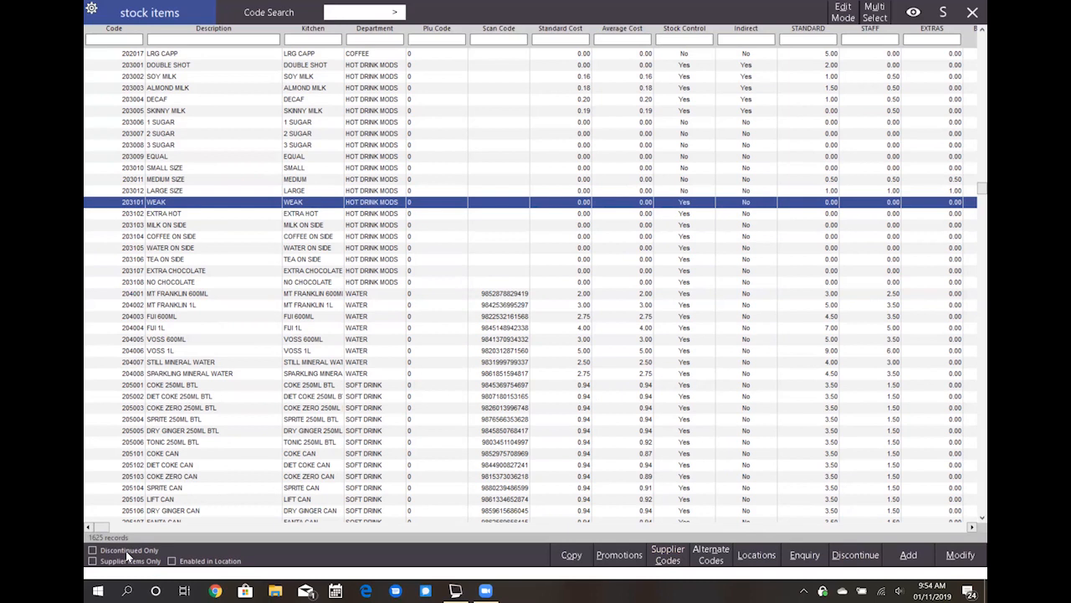
- Check the list of discontinued items only and return to the full stock items list
{"action": "left_click", "coordinate": [93, 550]}
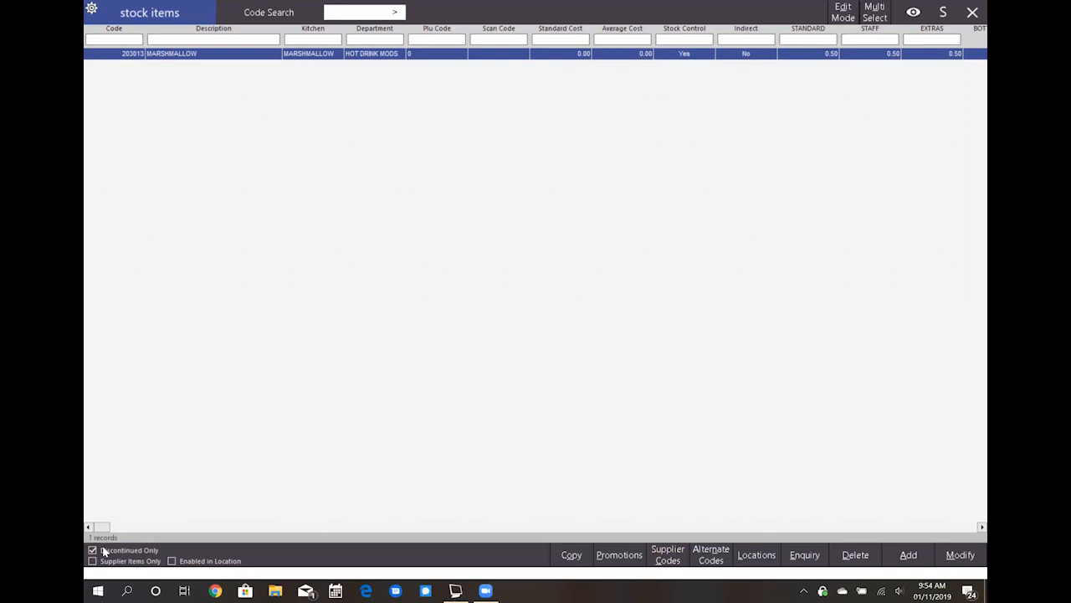
{"action": "left_click", "coordinate": [104, 551]}
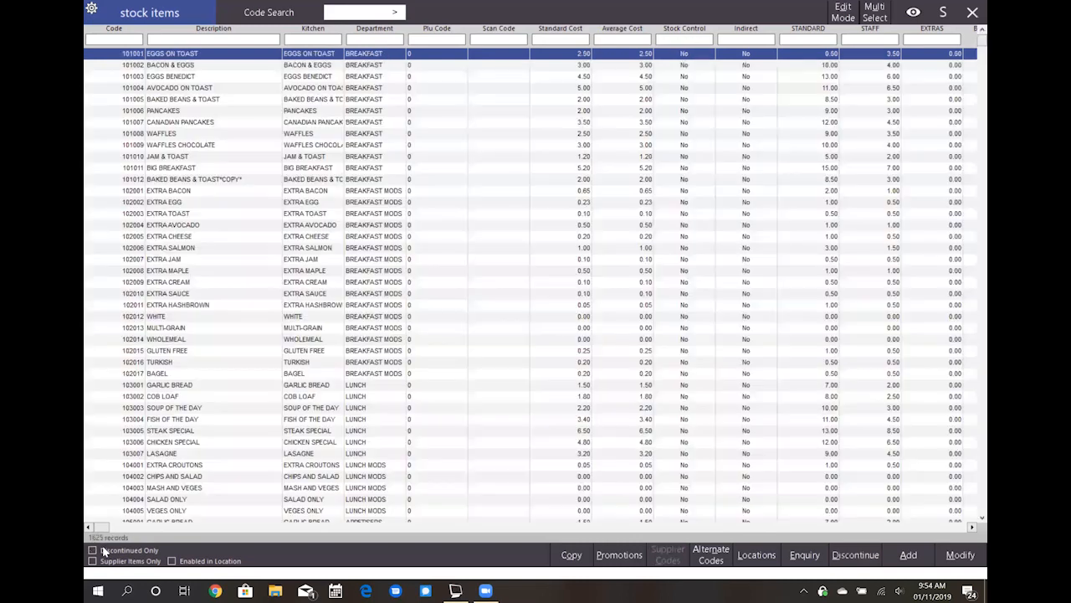
{"action": "left_click", "coordinate": [344, 298]}
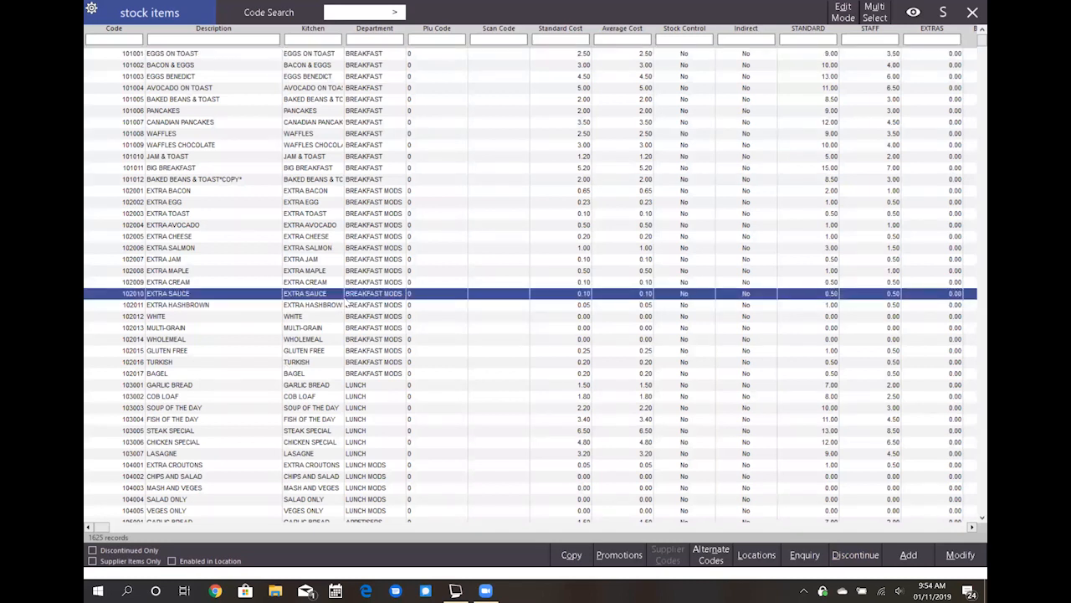